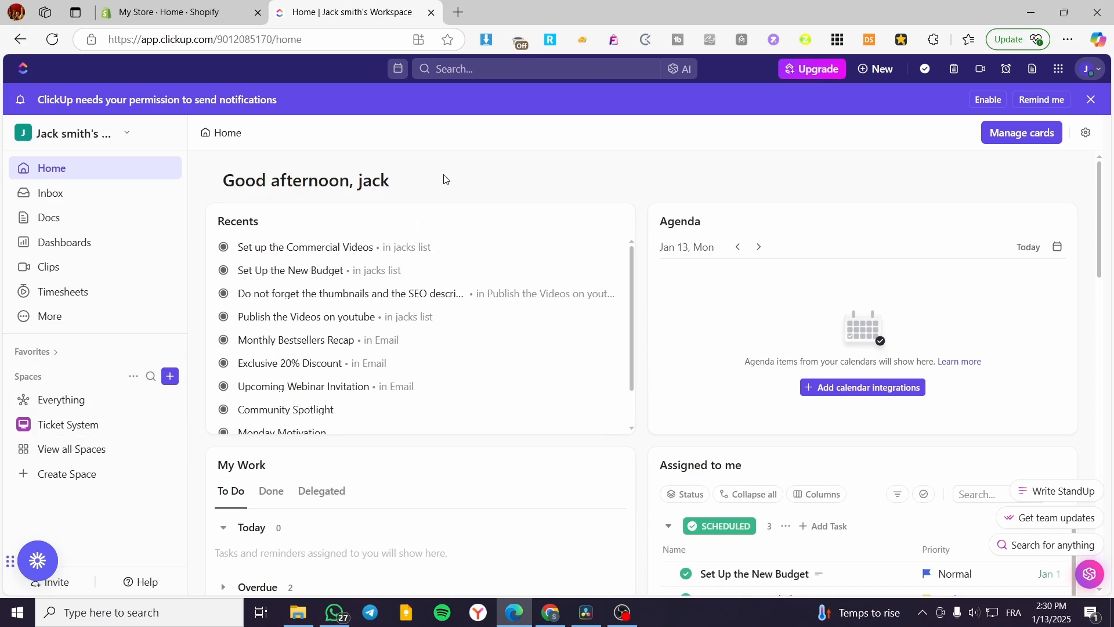
Open the Ticket System space and add a Gantt view to it, keeping the default view name
left_click(46, 399)
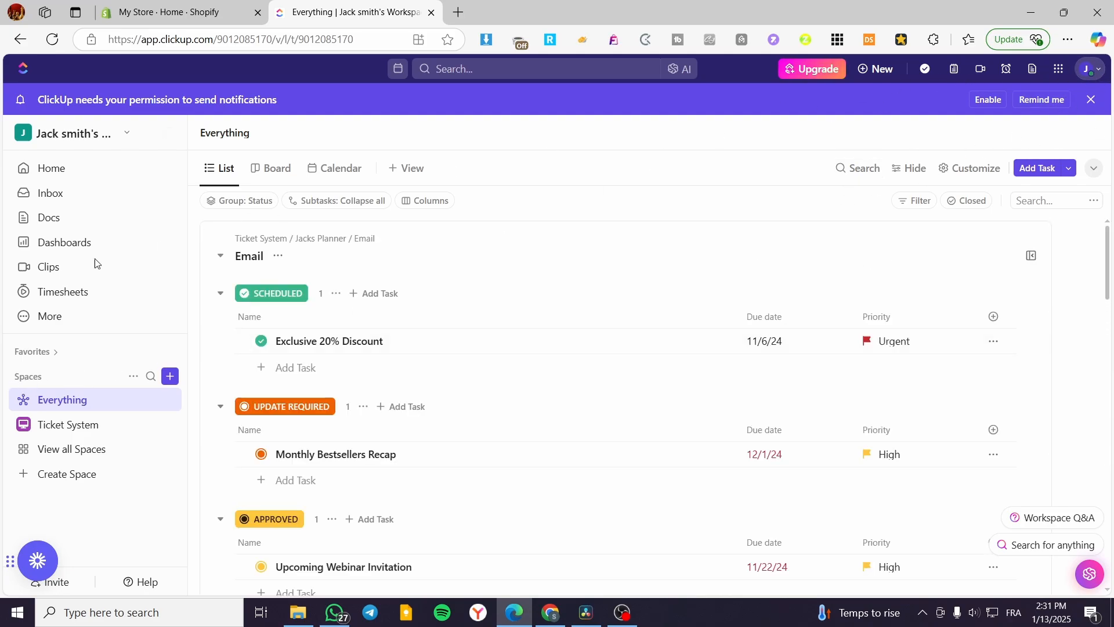
left_click(72, 428)
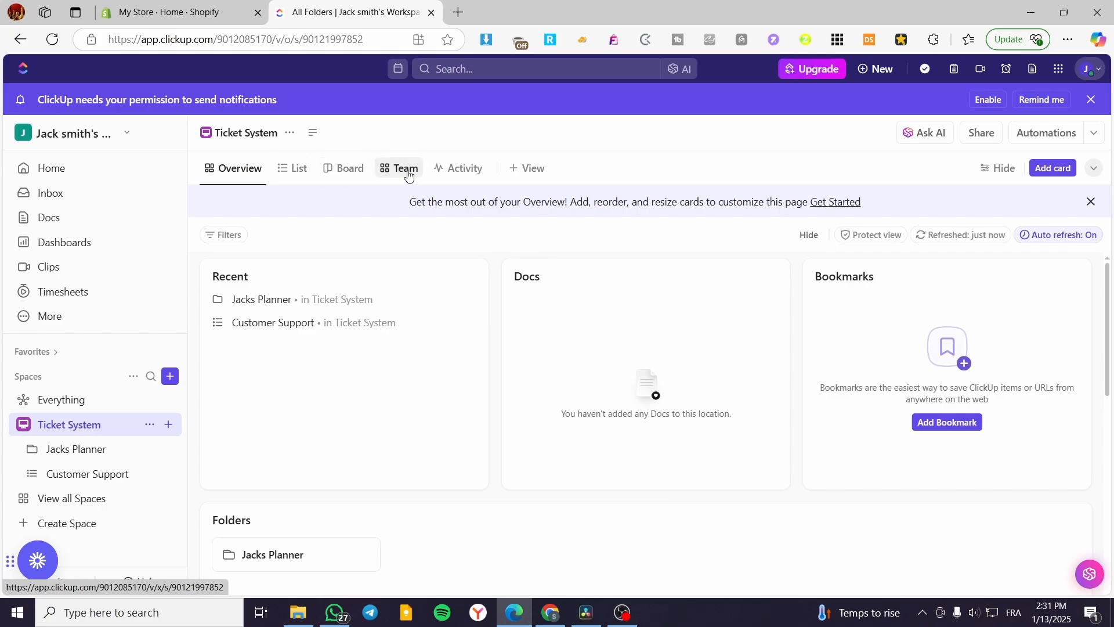
left_click(536, 170)
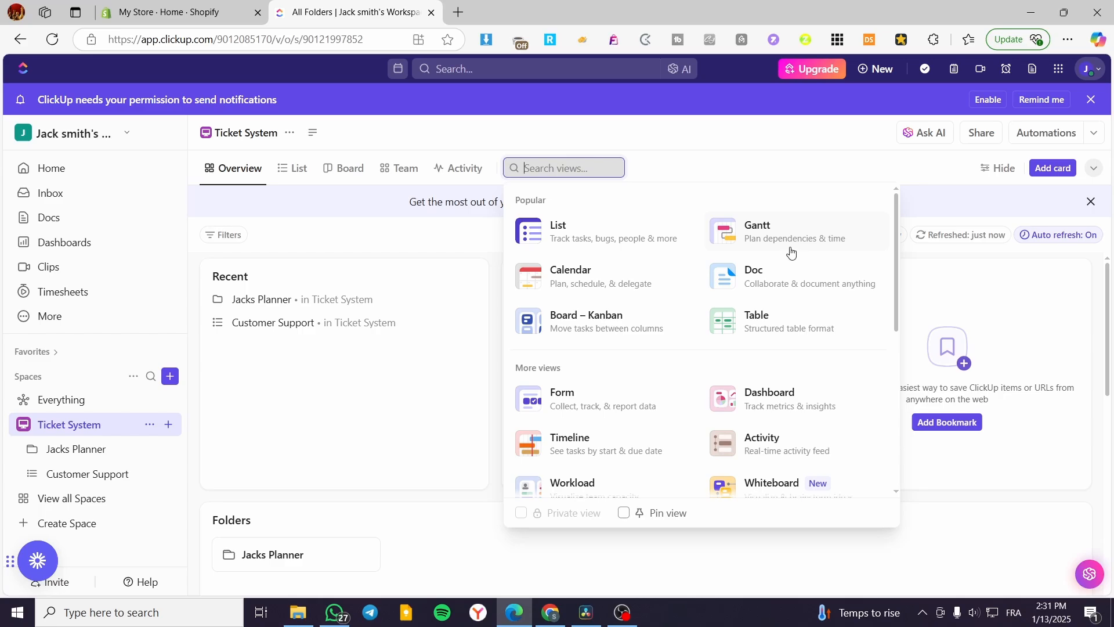
left_click(857, 233)
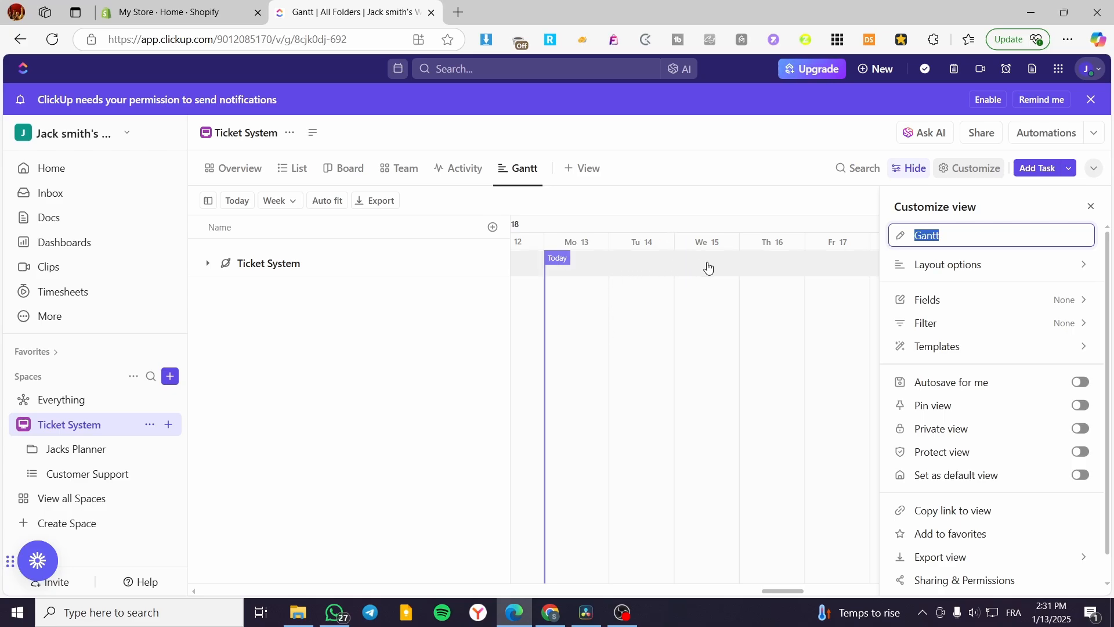
left_click(592, 287)
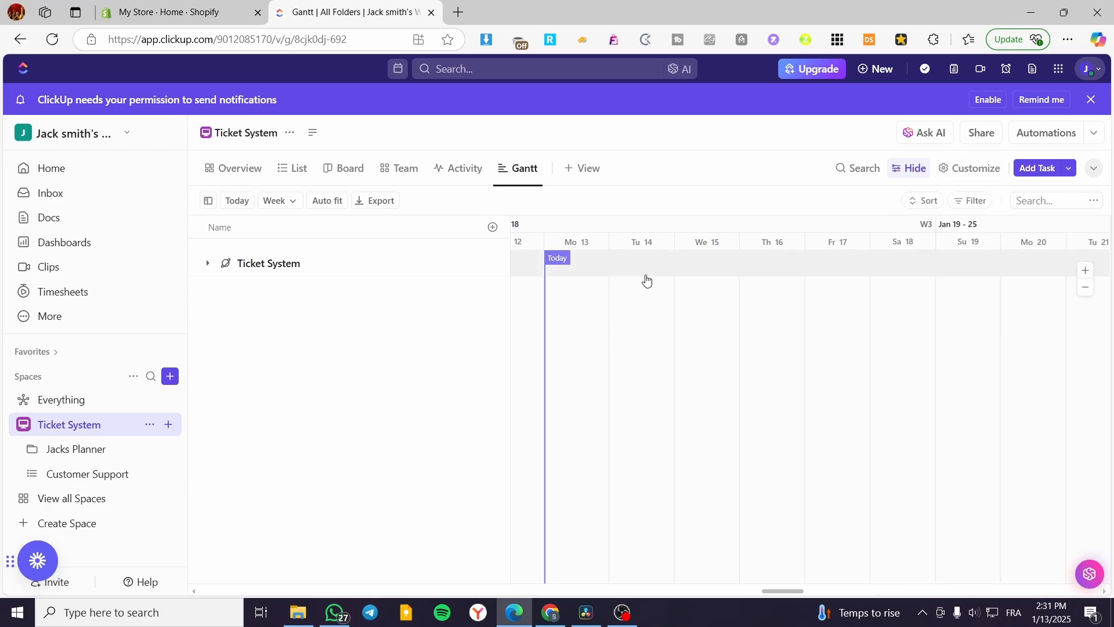
left_click(1087, 273)
left_click(1088, 289)
left_click(1089, 289)
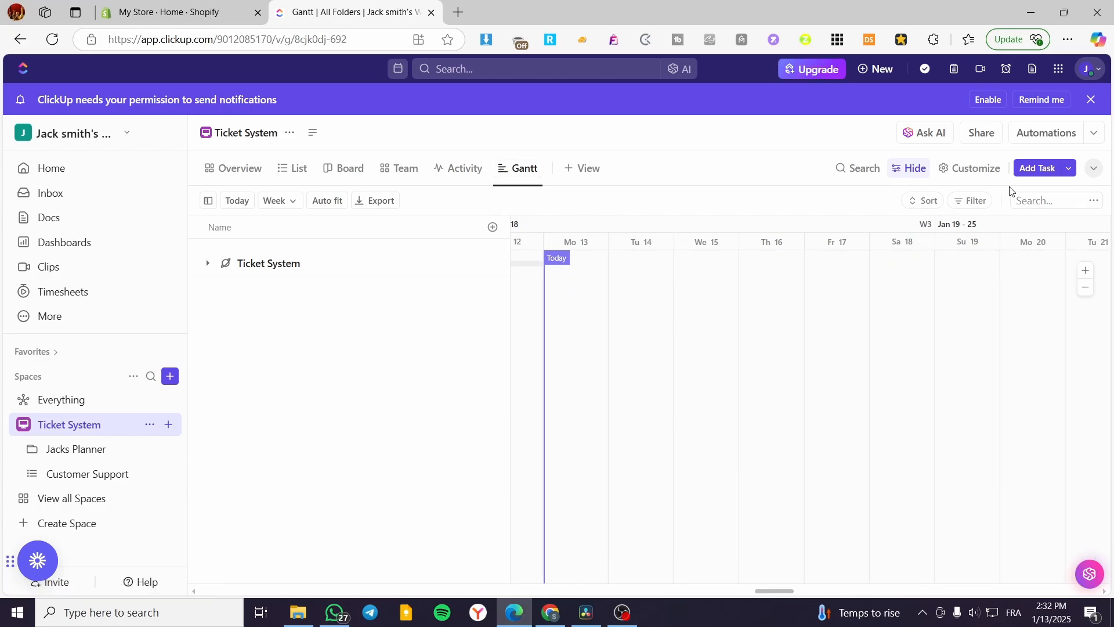
Start a new task in the Email list and use the slash command Assign on yourself
left_click(1054, 174)
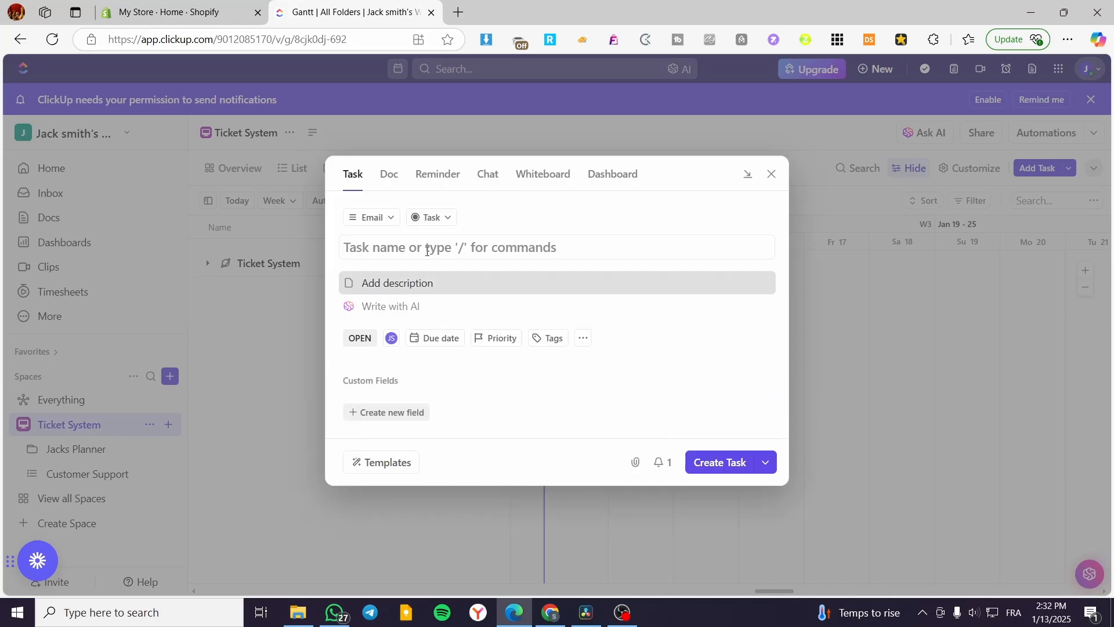
type("/")
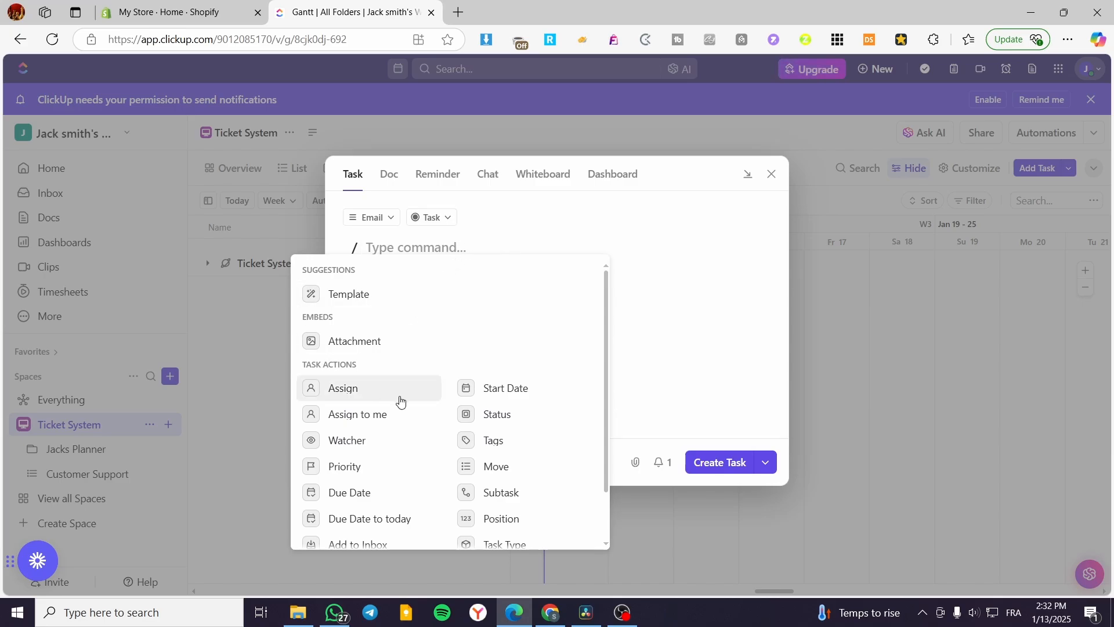
left_click(348, 389)
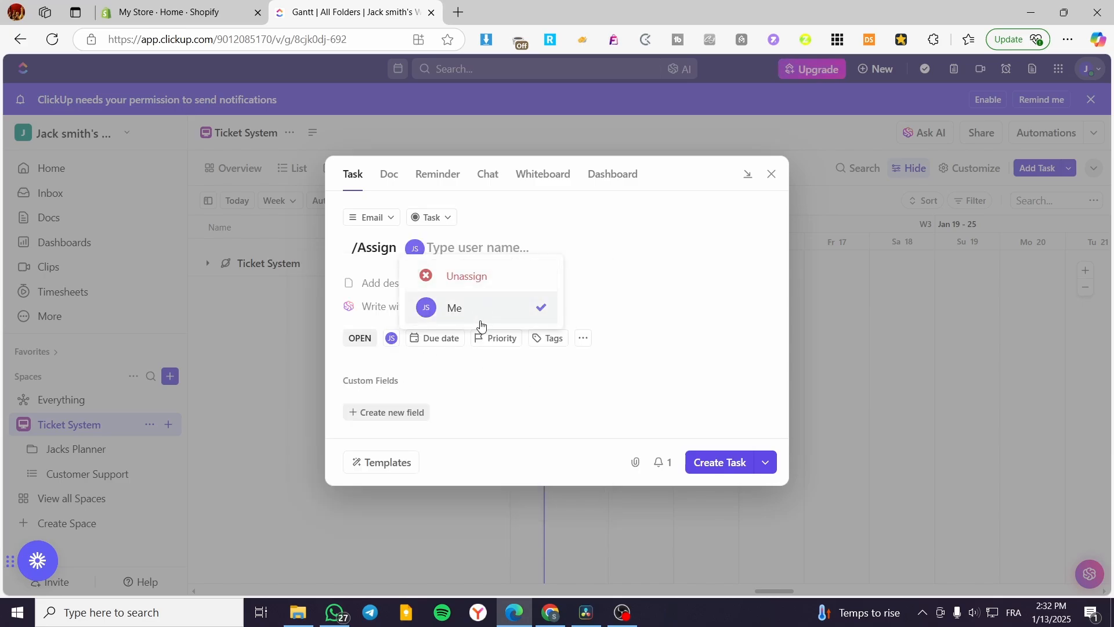
left_click(486, 308)
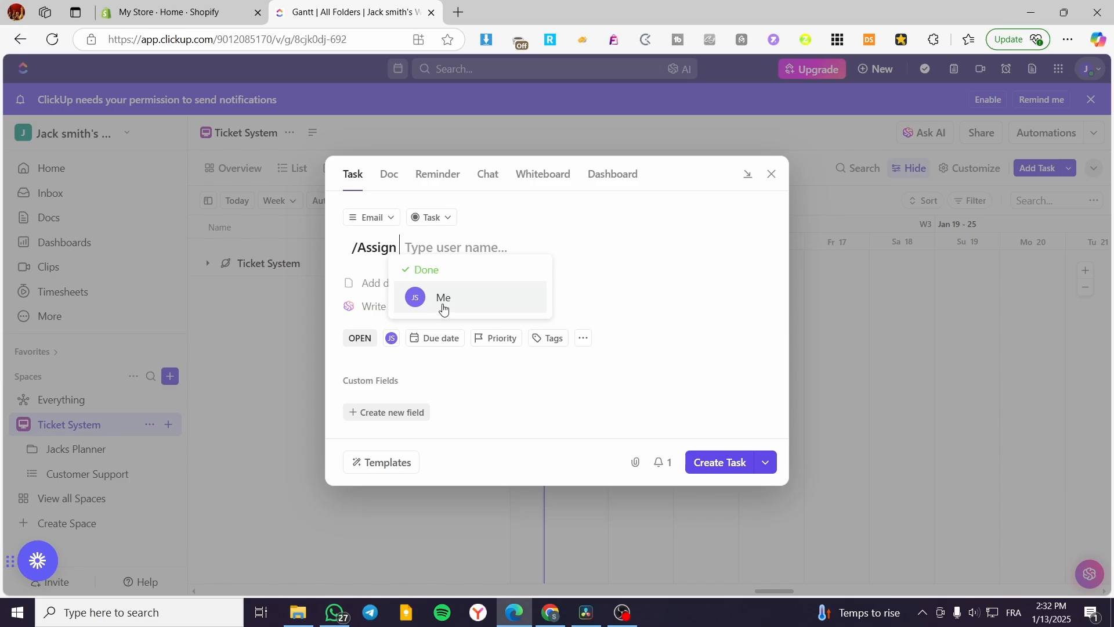
Enter "followx up th e tast progression" as the new task's description
left_click(380, 287)
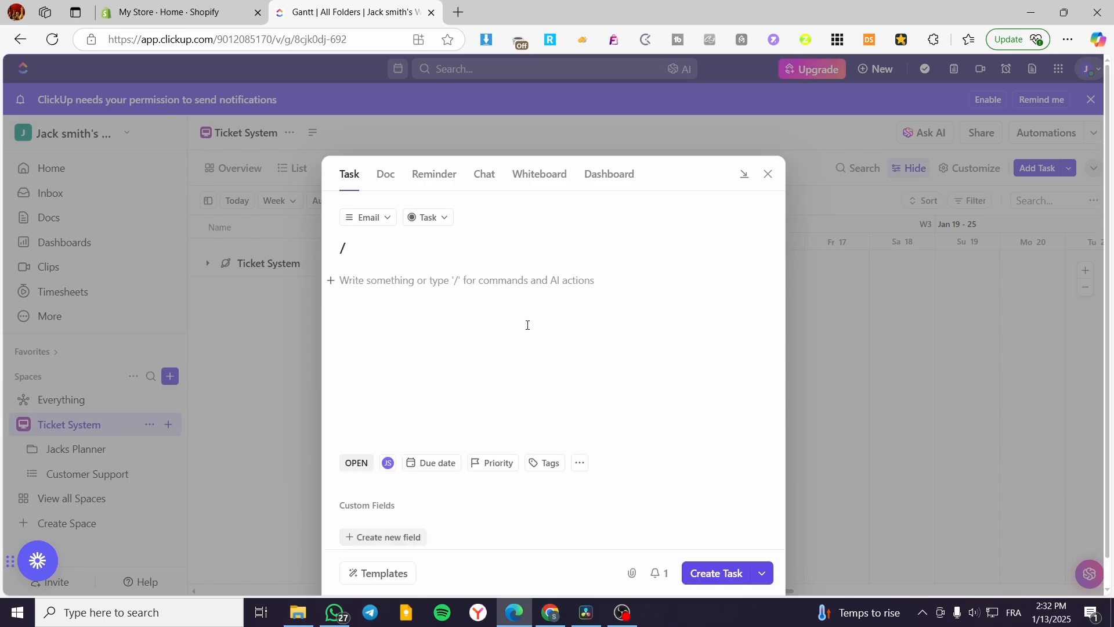
type("followx ")
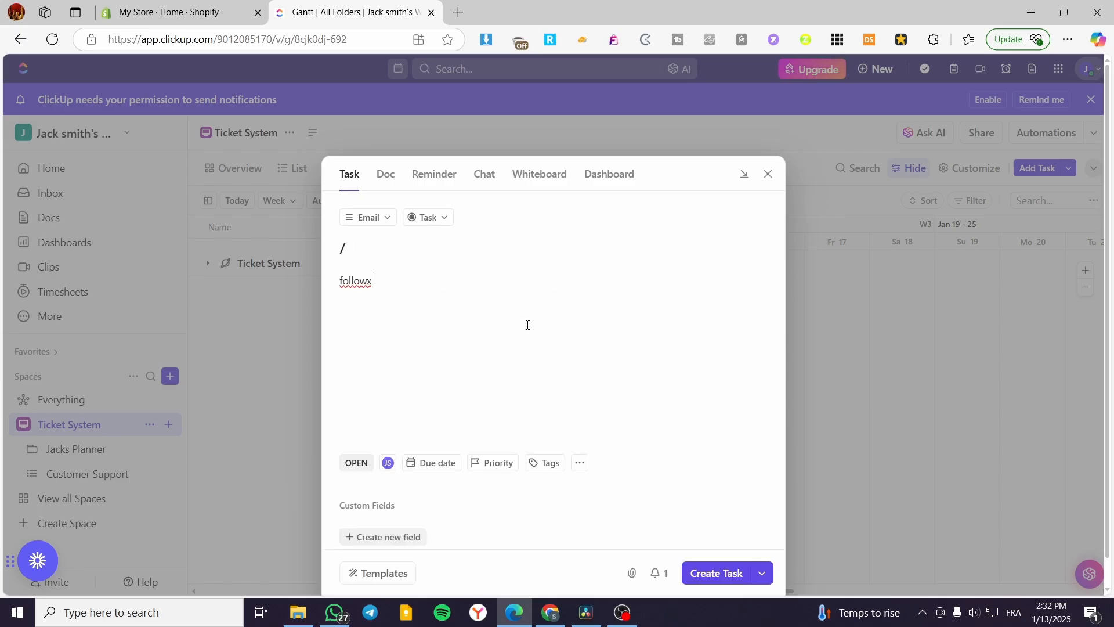
type("up th e tast progression")
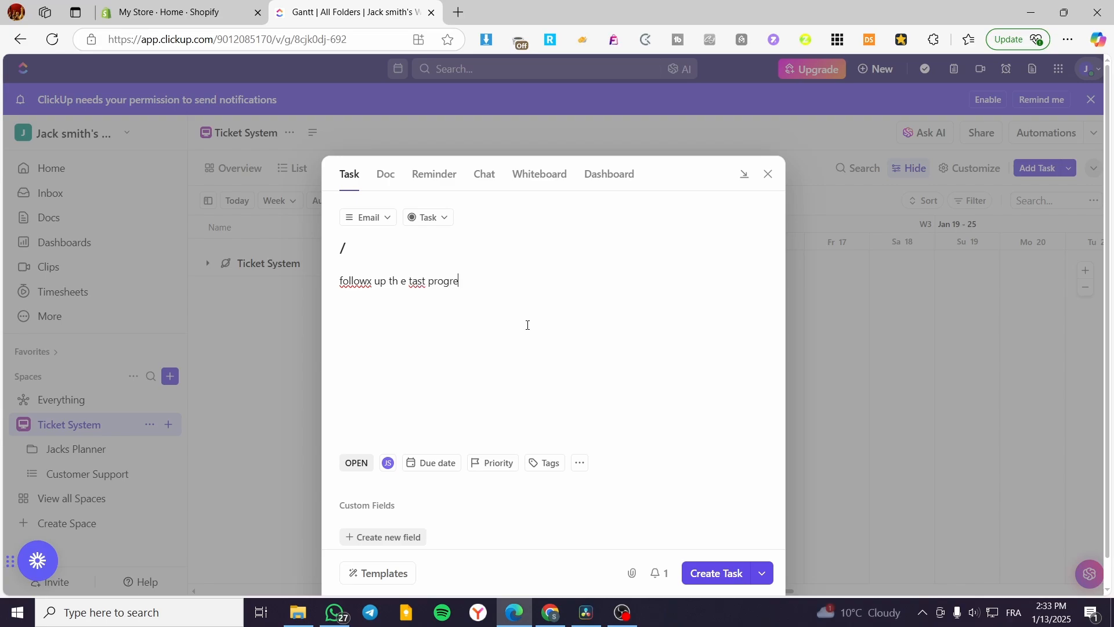
Set the new task's due date to January 14, 2025 and its priority to High
left_click(437, 463)
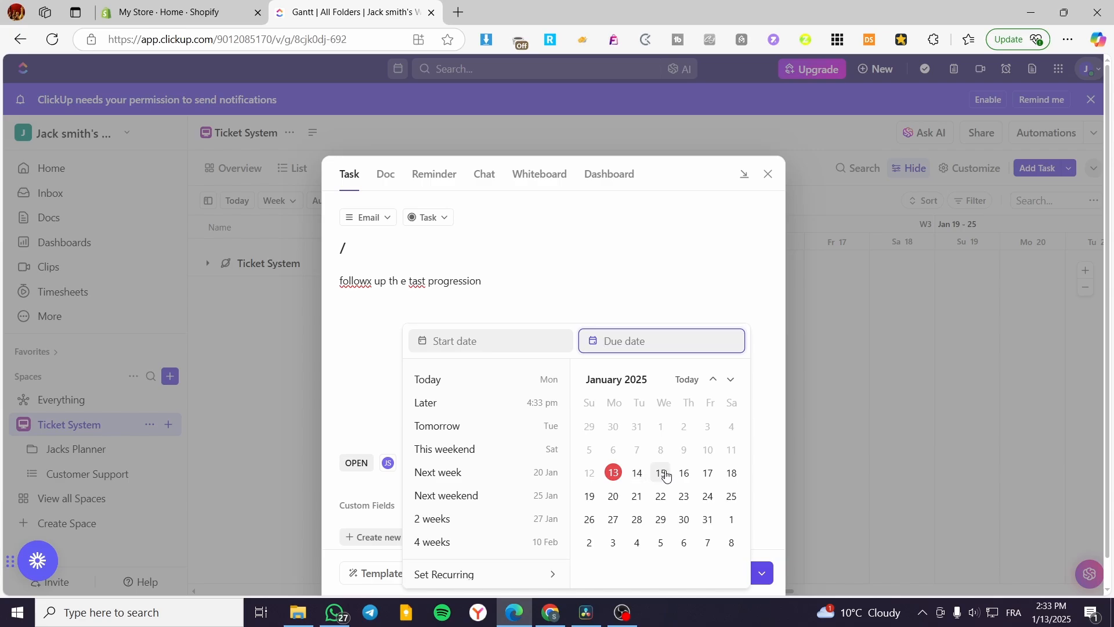
left_click(640, 473)
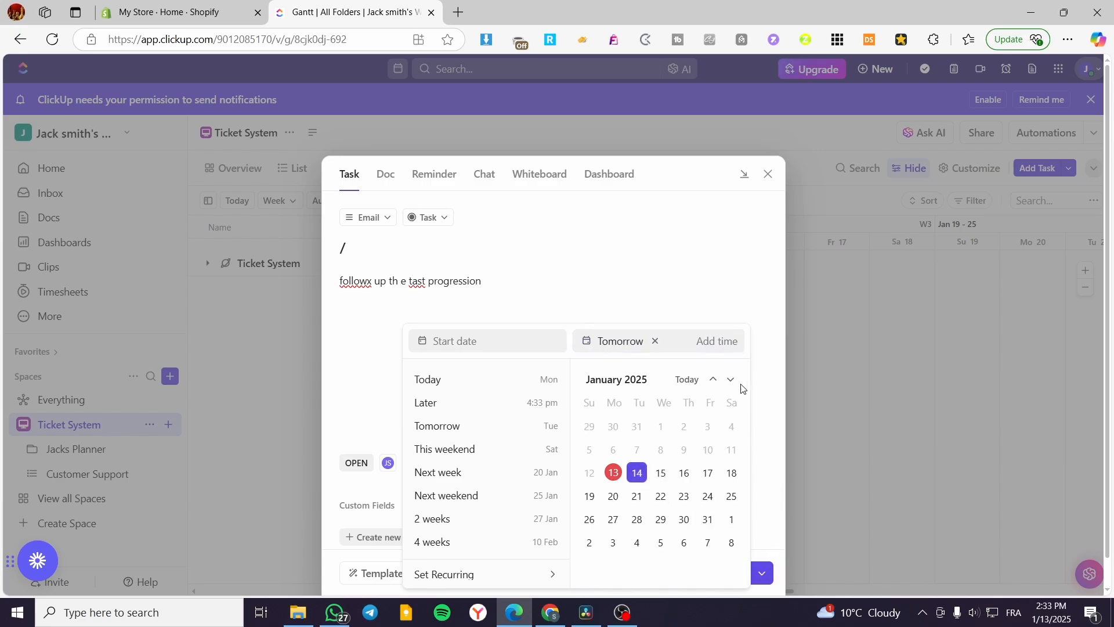
left_click(767, 348)
left_click(495, 434)
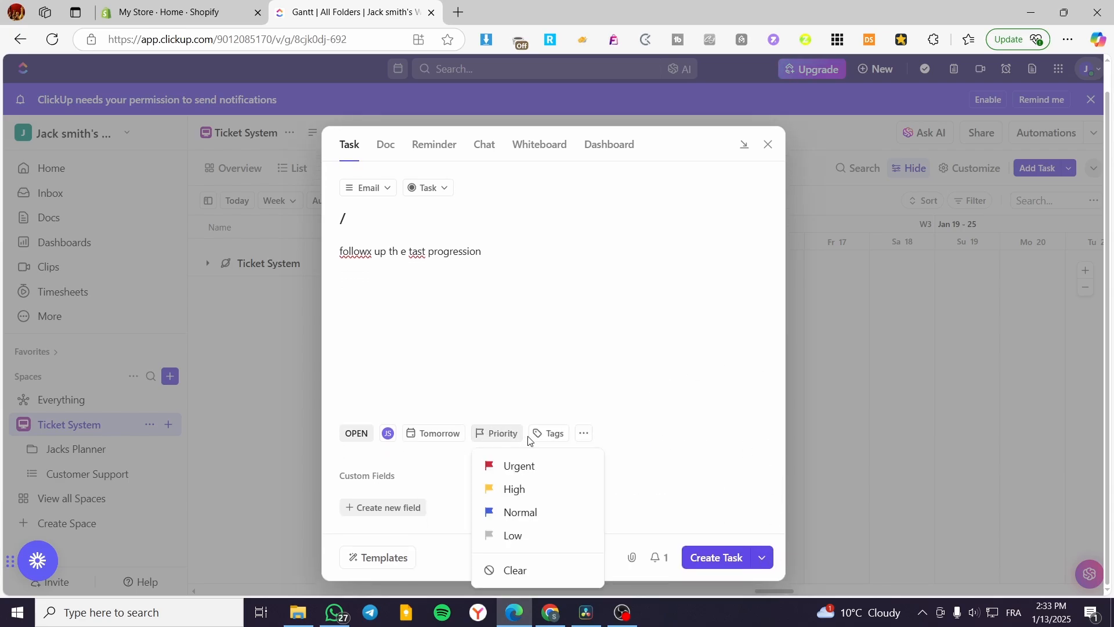
left_click(556, 488)
Leave the tags empty, set the new task's status to Approved, and try to create the task
left_click(572, 441)
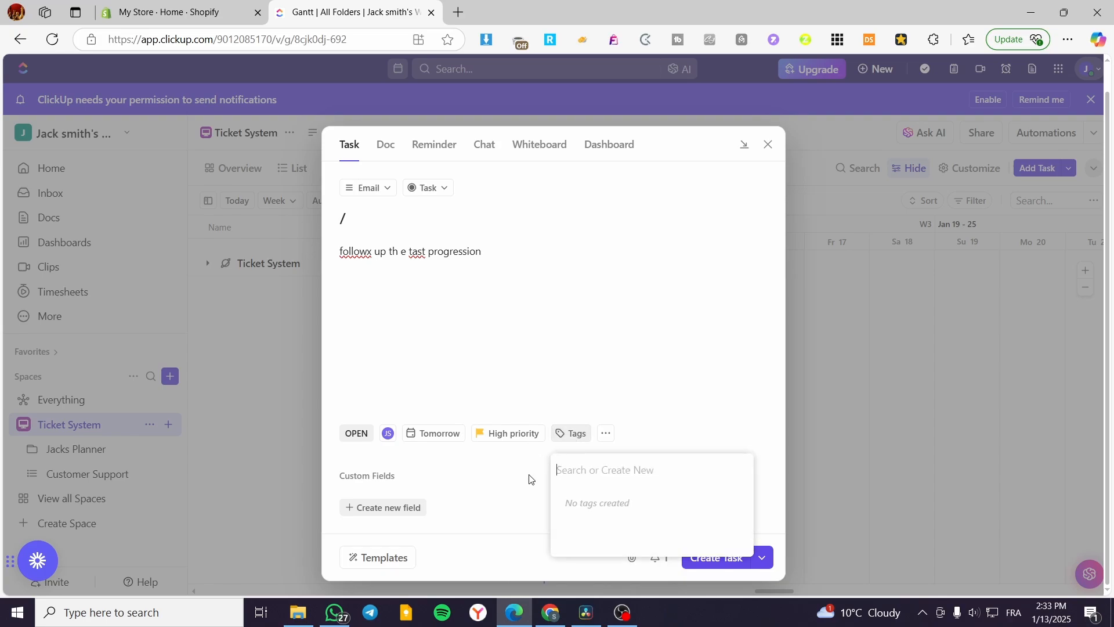
left_click(563, 439)
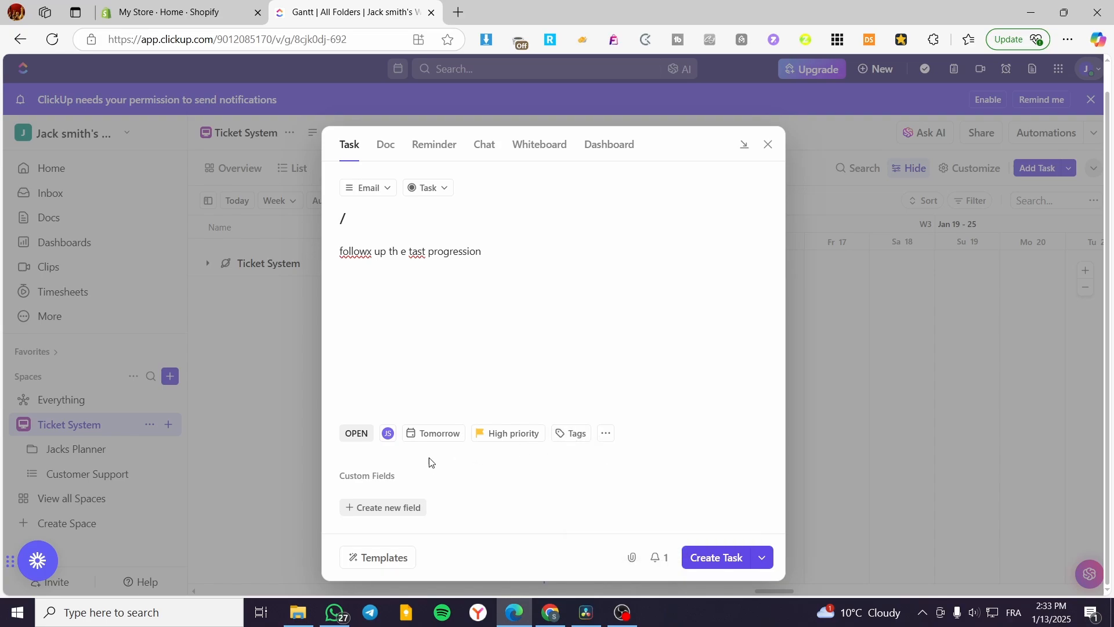
left_click(359, 436)
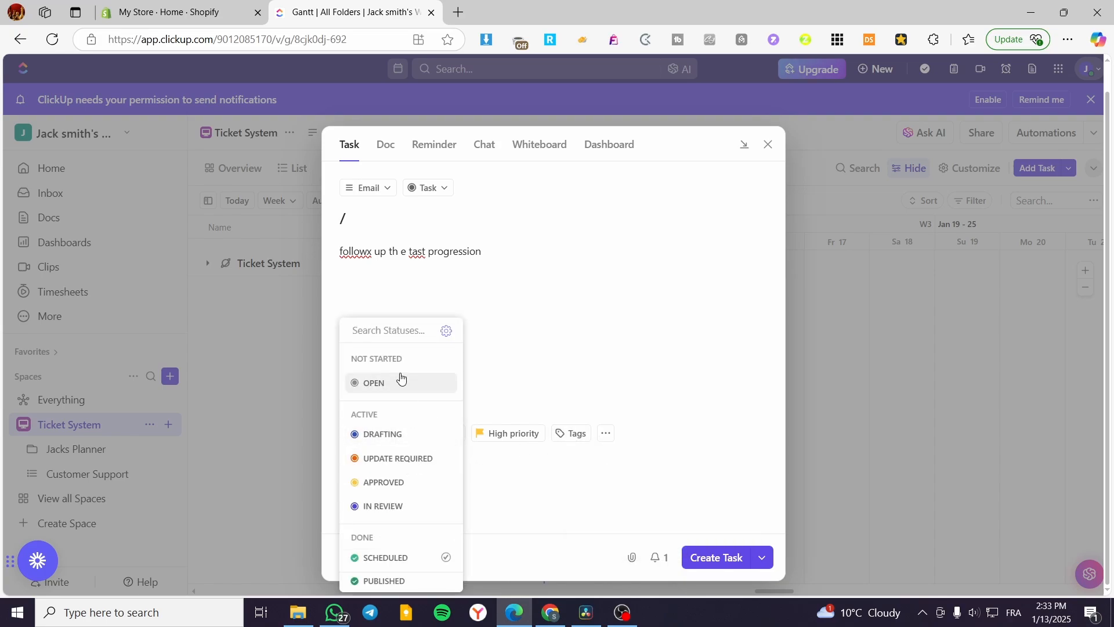
left_click(411, 486)
left_click(730, 558)
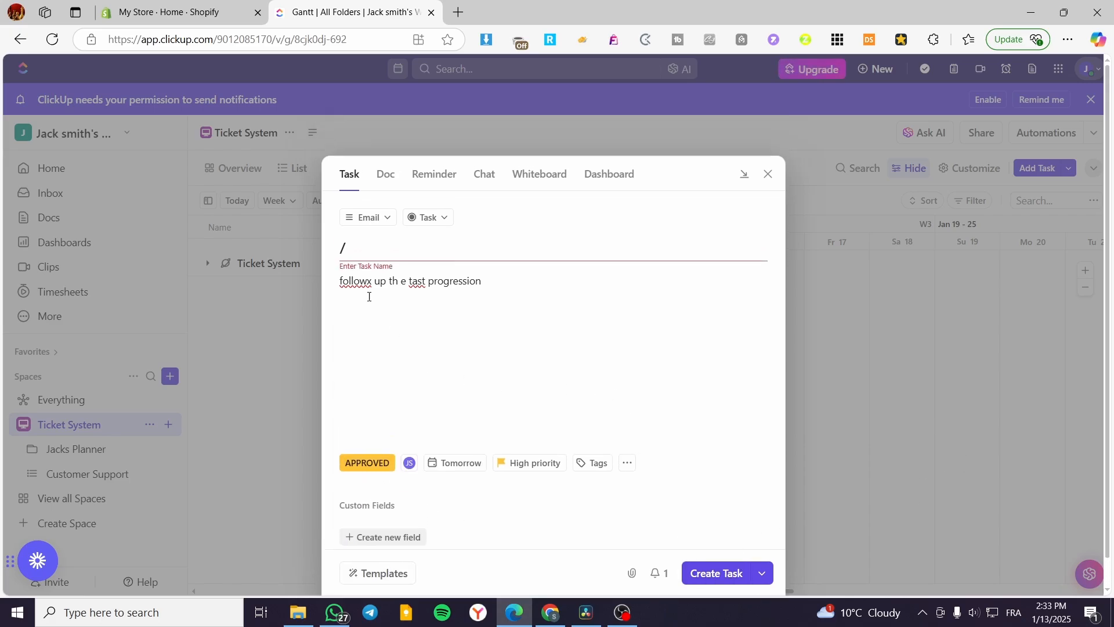
Replace the slash in the task name with "follow up command" and create the task
left_click(373, 250)
left_click_drag(373, 251, 325, 254)
key("BackSpace")
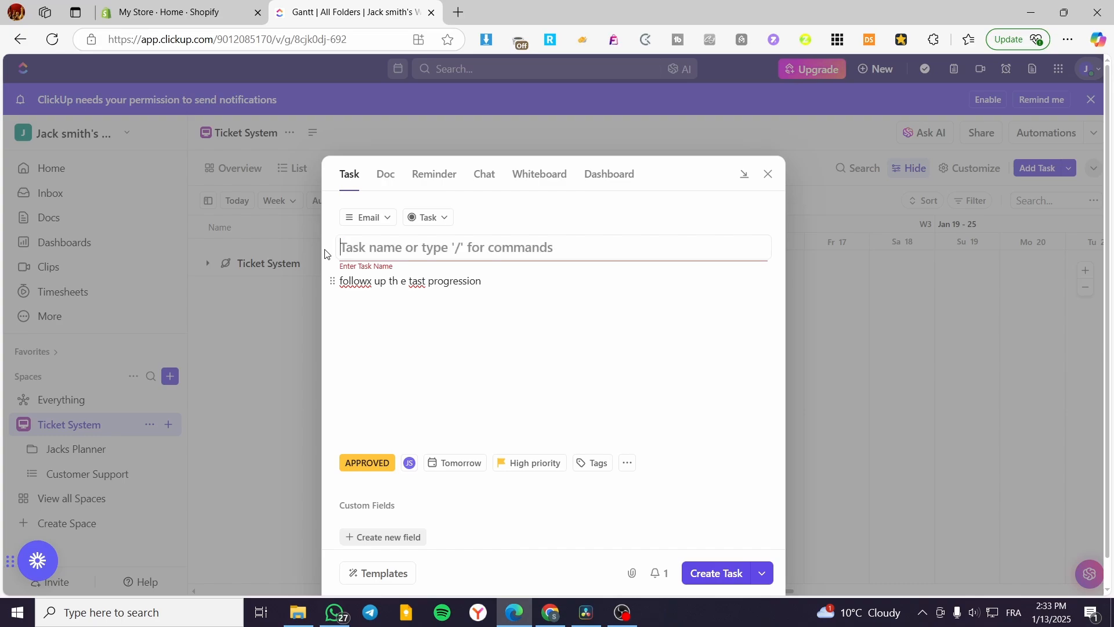
type("comm")
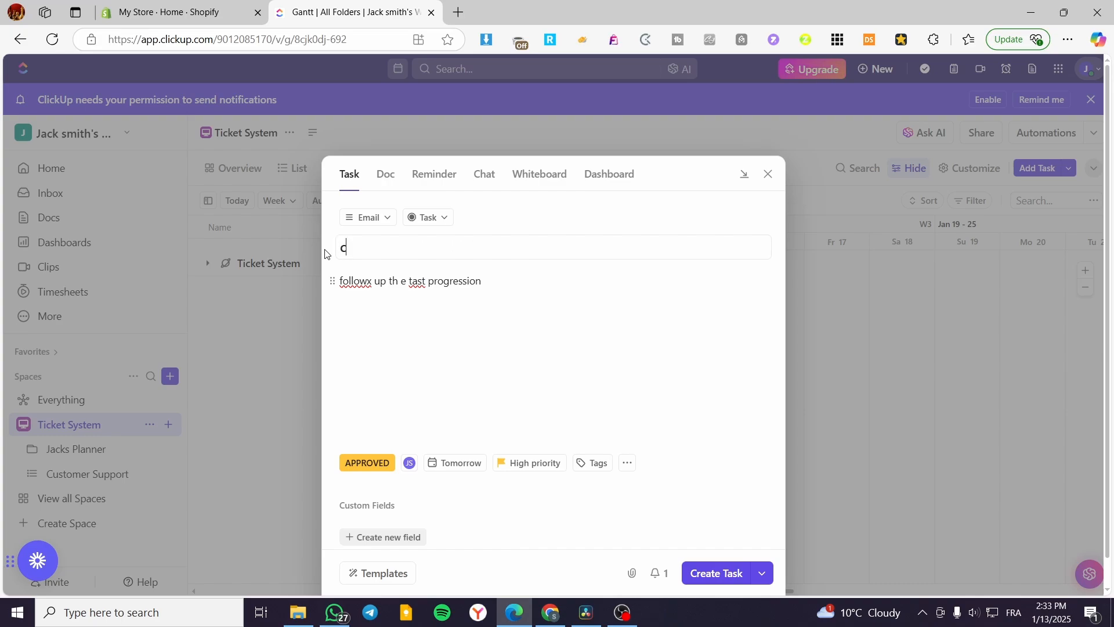
key("BackSpace")
key("BackSpace")
key("BackSpace")
key("BackSpace")
type("follow up command")
left_click(720, 574)
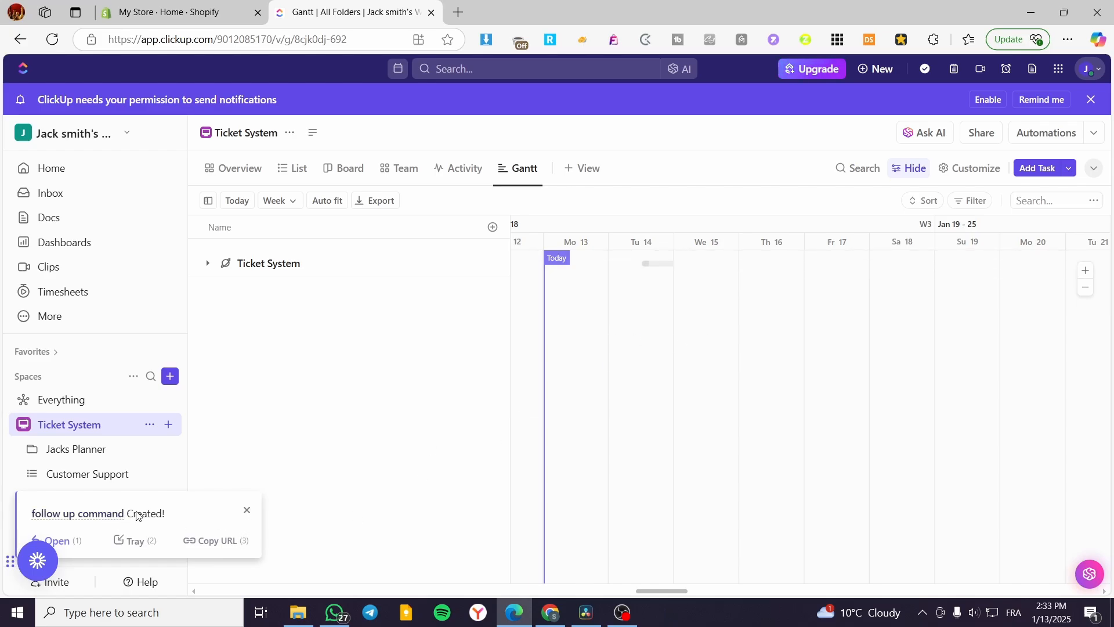
left_click(250, 510)
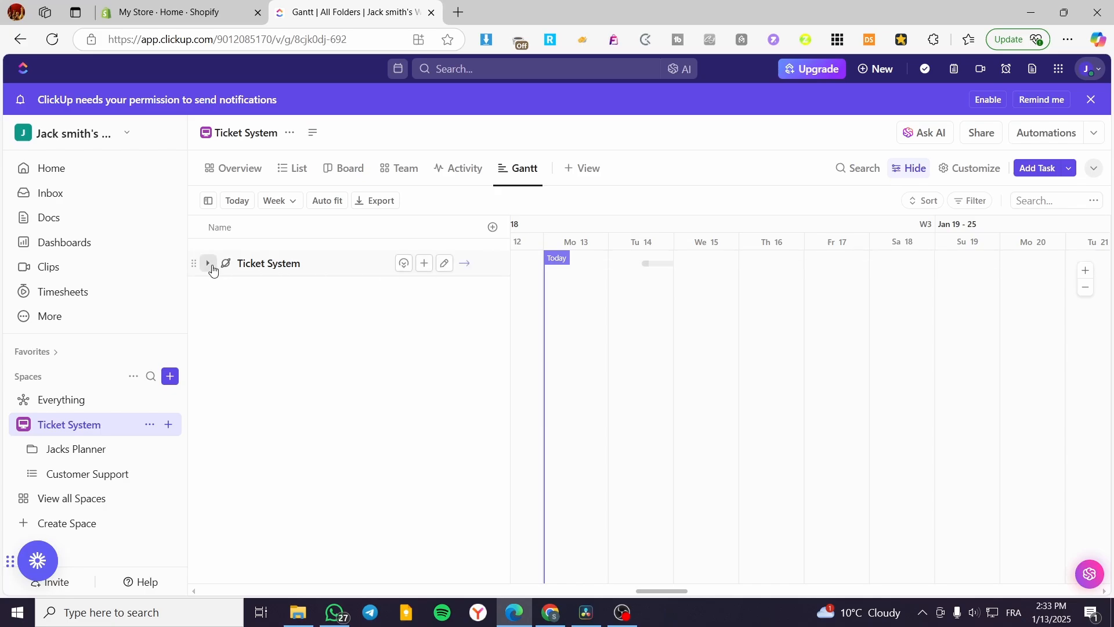
Expand Ticket System, Jacks Planner and the Email list in the Gantt chart, and briefly open the follow up command task
left_click(208, 264)
left_click(226, 289)
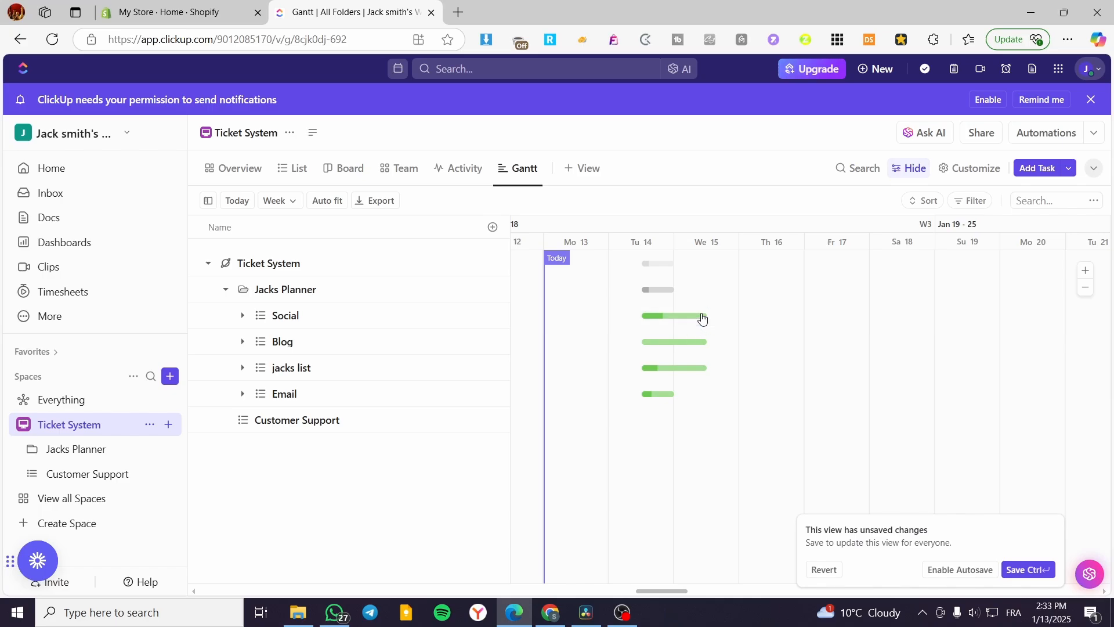
left_click(244, 394)
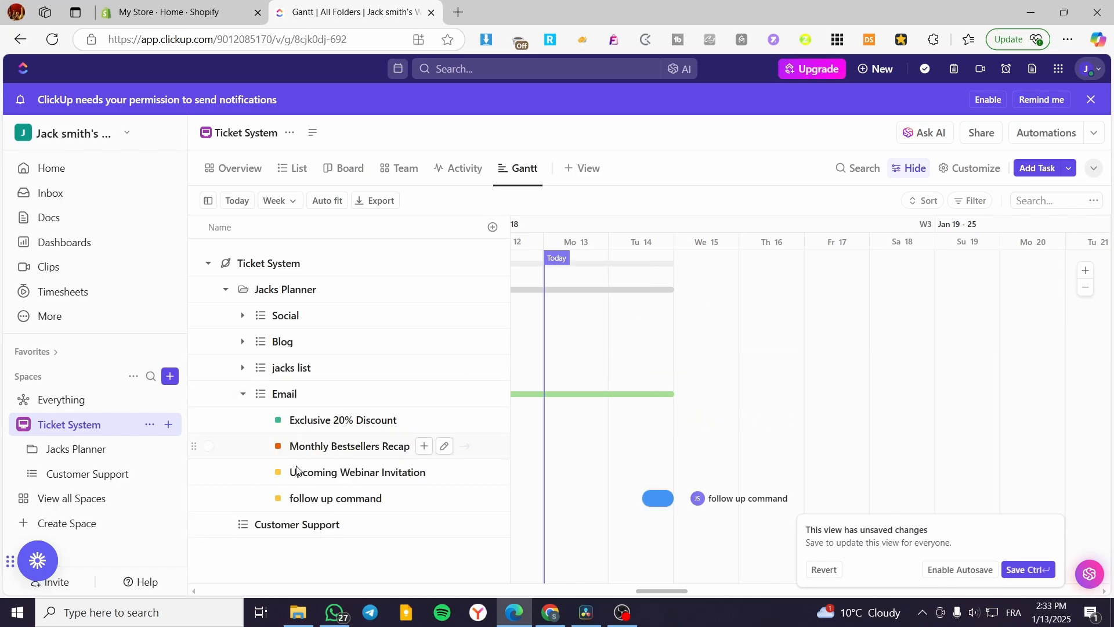
left_click(326, 508)
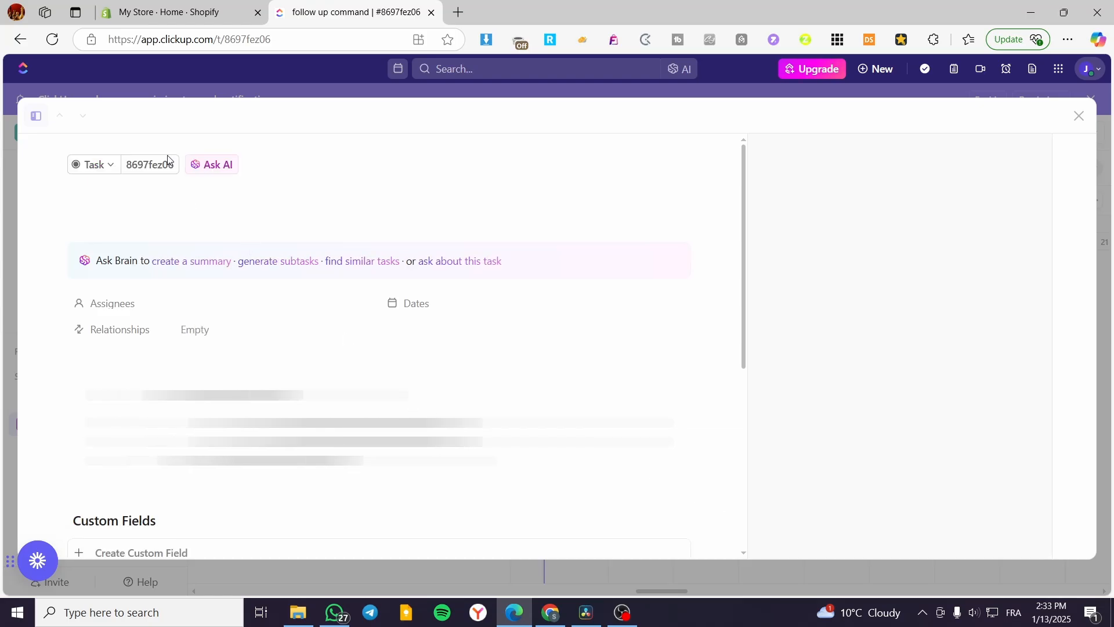
left_click(1080, 117)
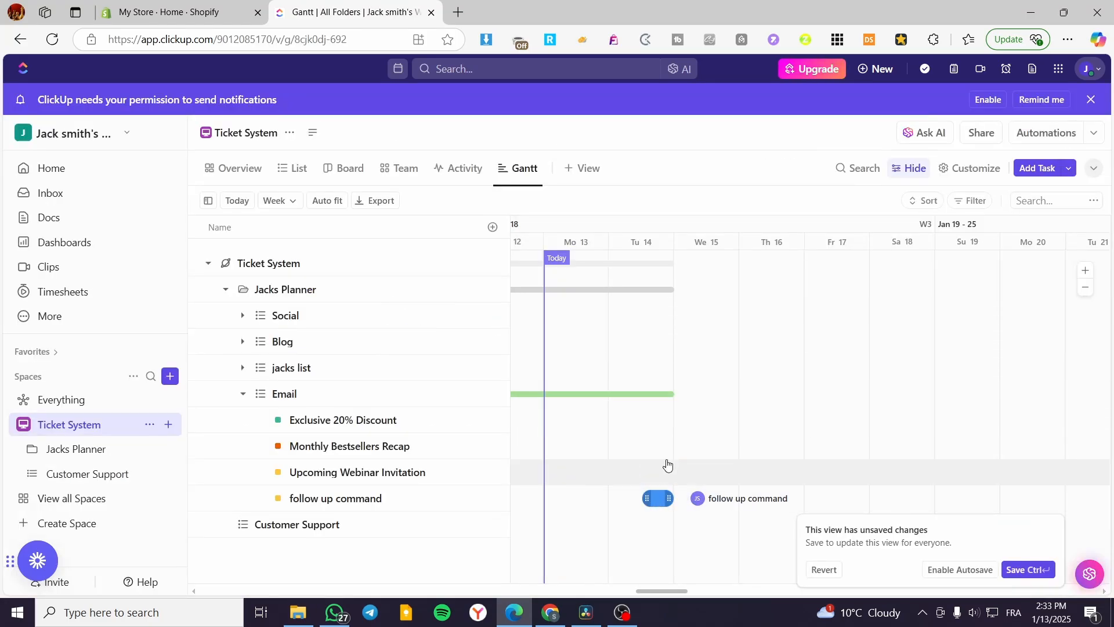
Stretch the follow up command bar in the Gantt chart so it runs from January 13 to January 16
left_click(1049, 530)
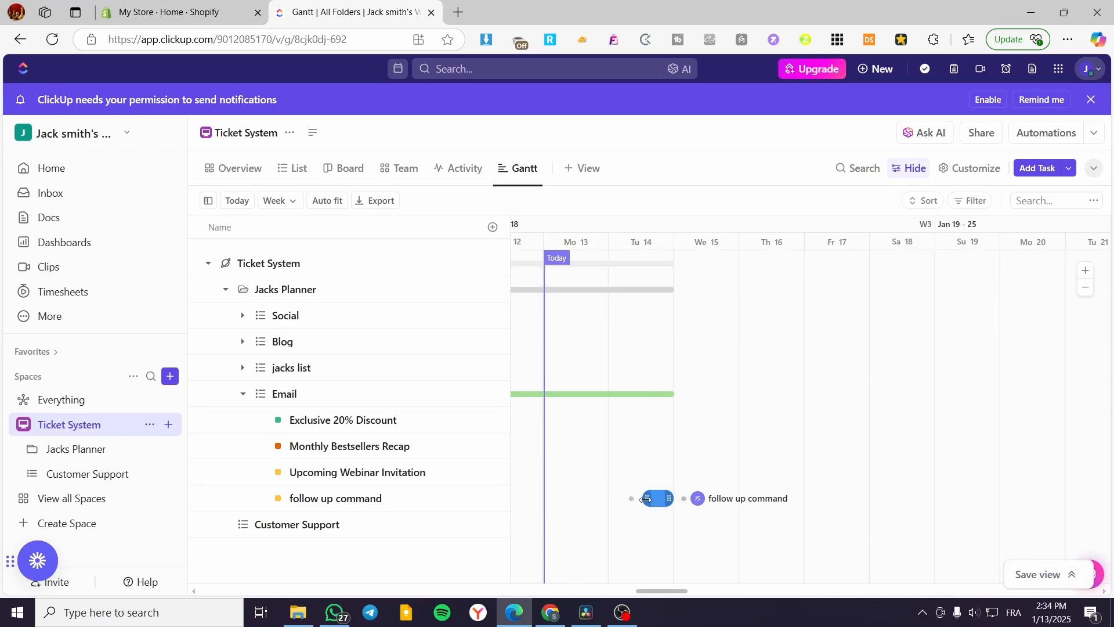
left_click_drag(646, 499, 812, 504)
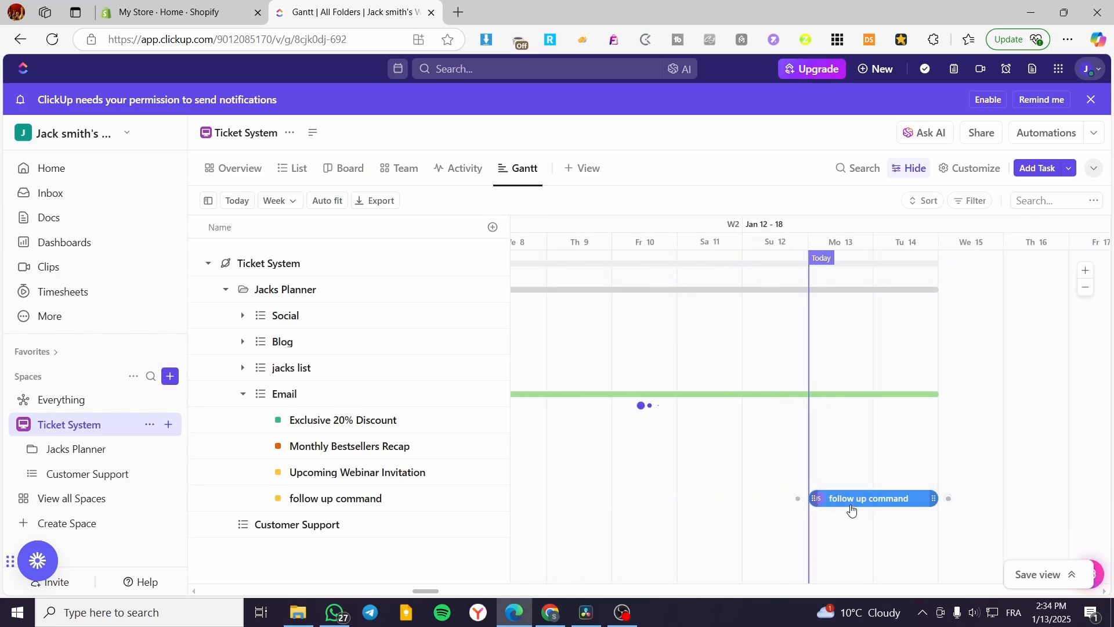
left_click_drag(931, 499, 1065, 500)
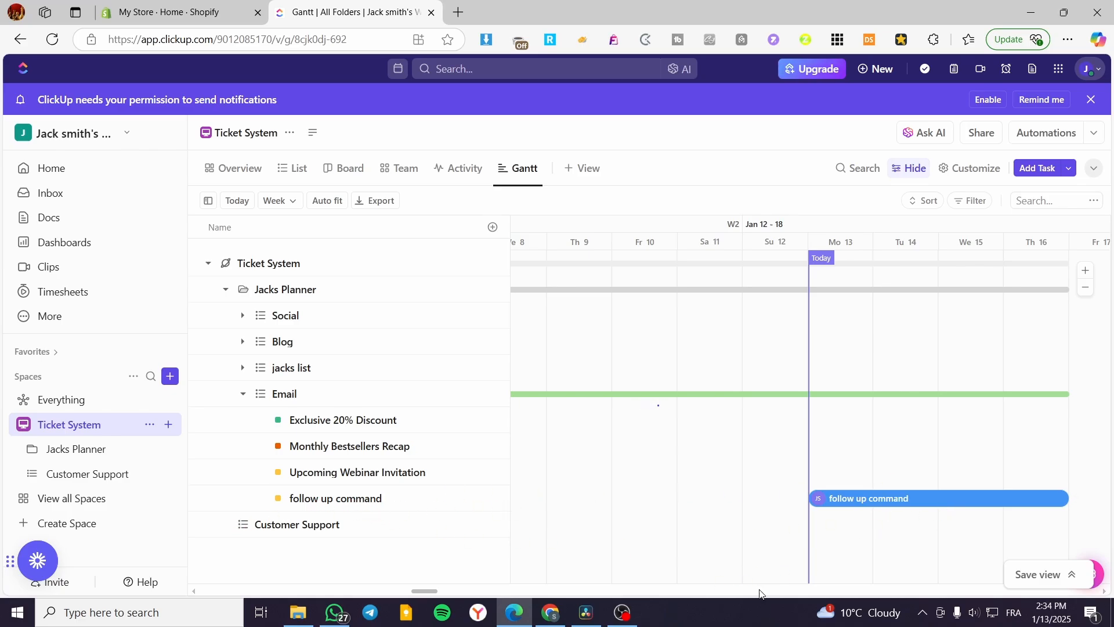
left_click_drag(654, 596, 668, 595)
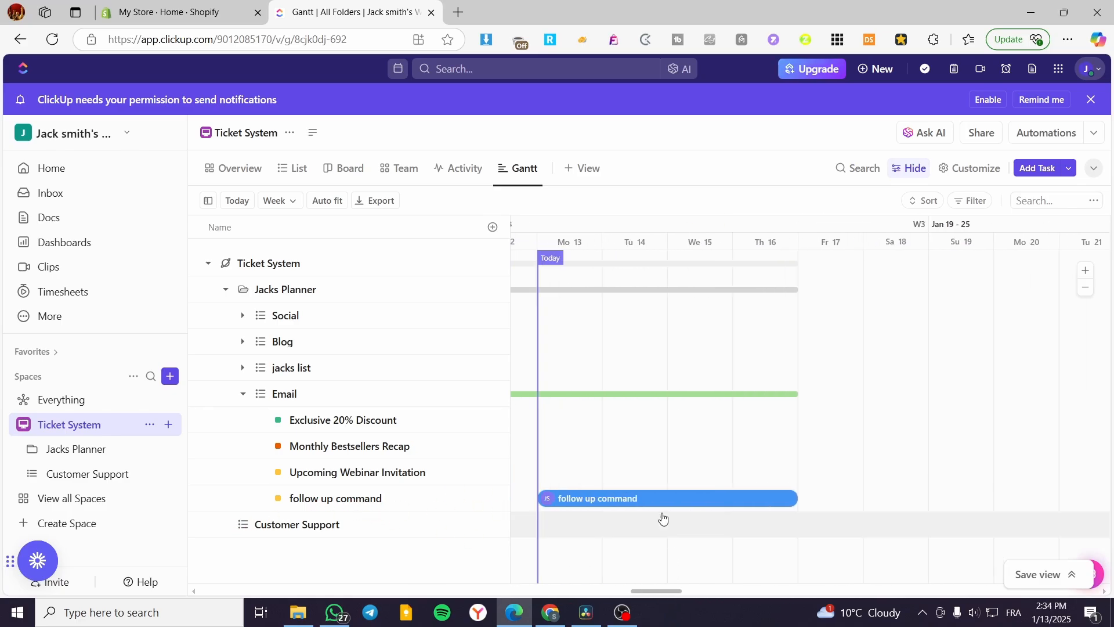